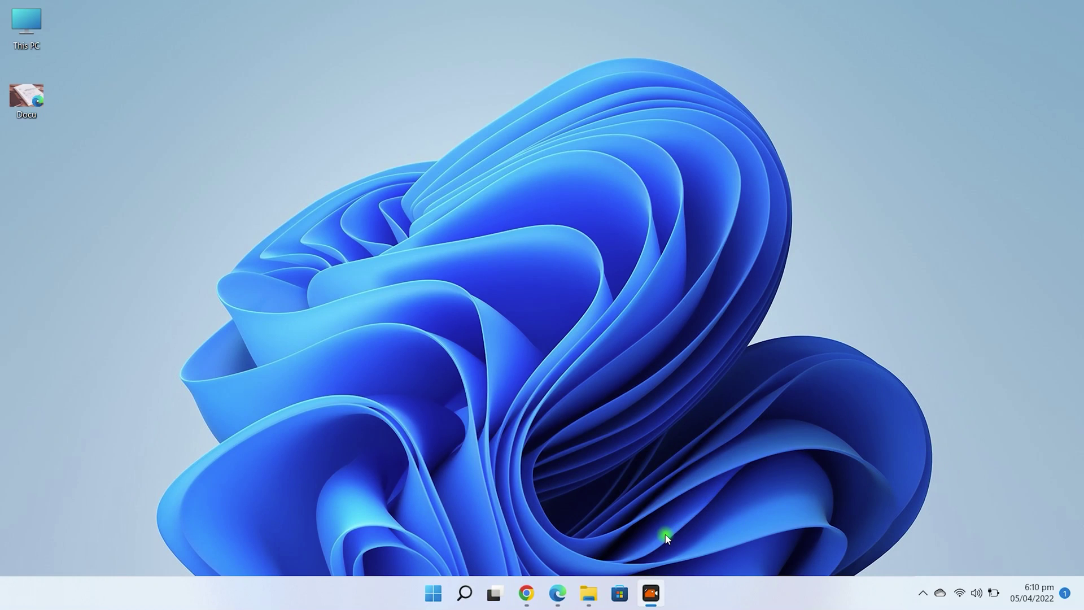
View Docu.pdf in Edge, close it, then show the Docu file's context menu
{"action": "double_click", "coordinate": [16, 88]}
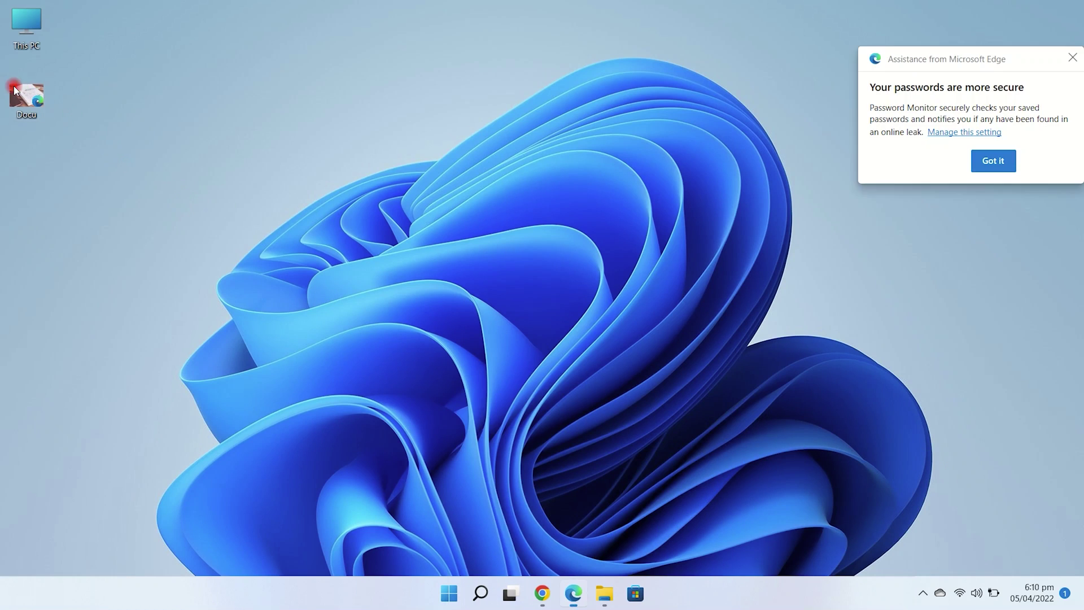
{"action": "left_click", "coordinate": [1074, 61]}
{"action": "left_click", "coordinate": [1067, 11]}
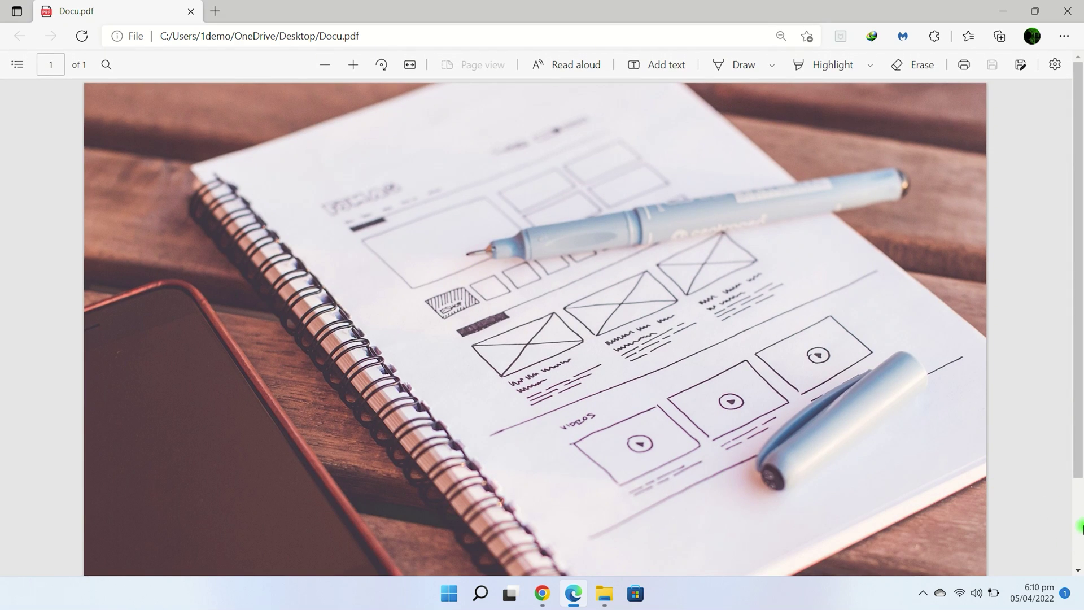
{"action": "scroll", "coordinate": [543, 339], "scroll_direction": "down", "scroll_amount": 3}
{"action": "left_click", "coordinate": [1067, 10]}
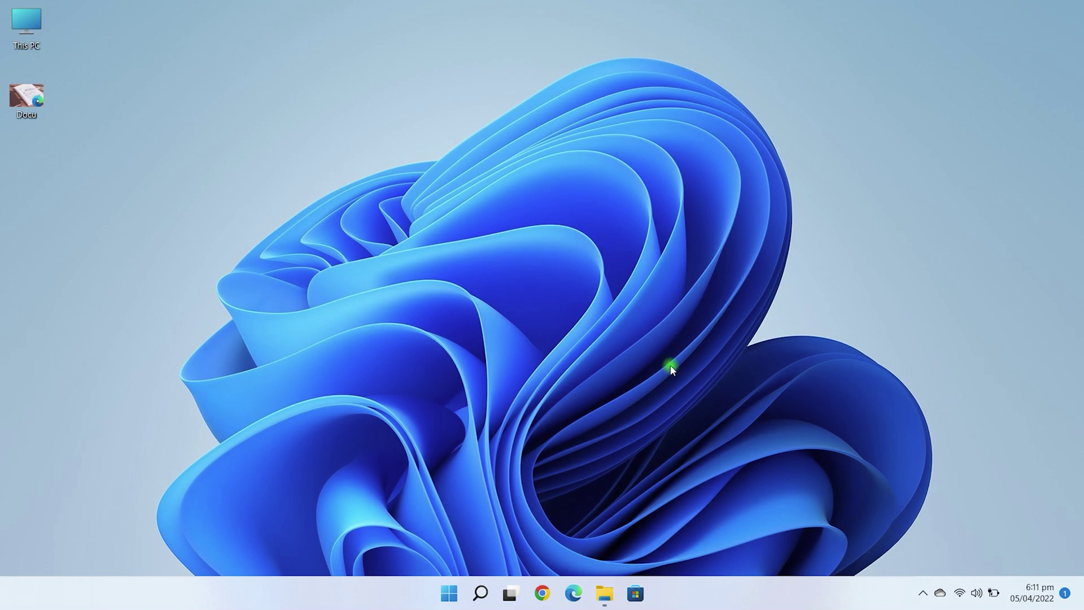
{"action": "right_click", "coordinate": [30, 104]}
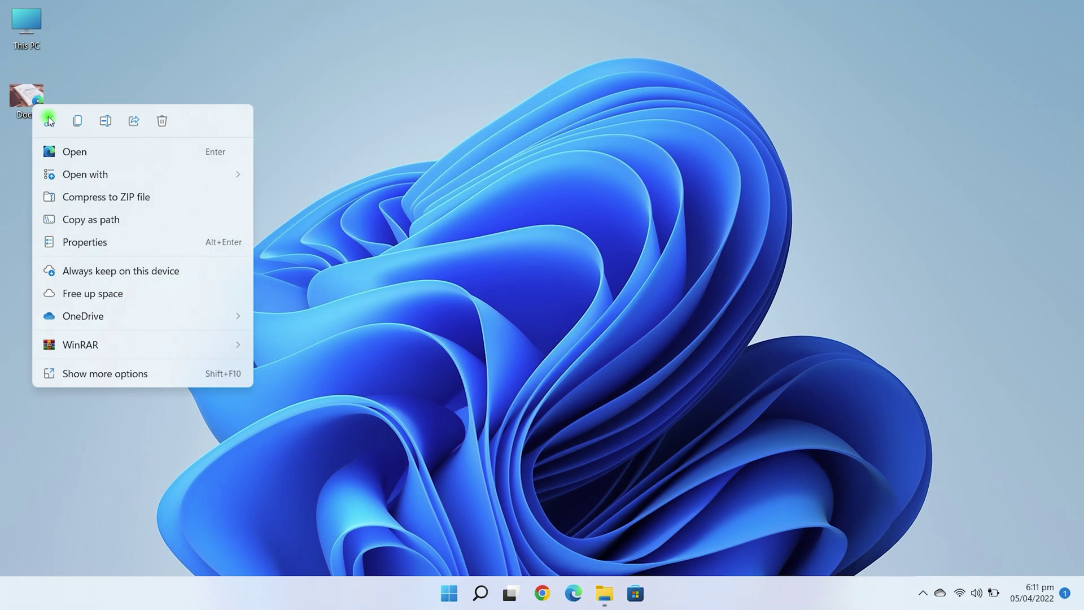
{"action": "mouse_move", "coordinate": [85, 175]}
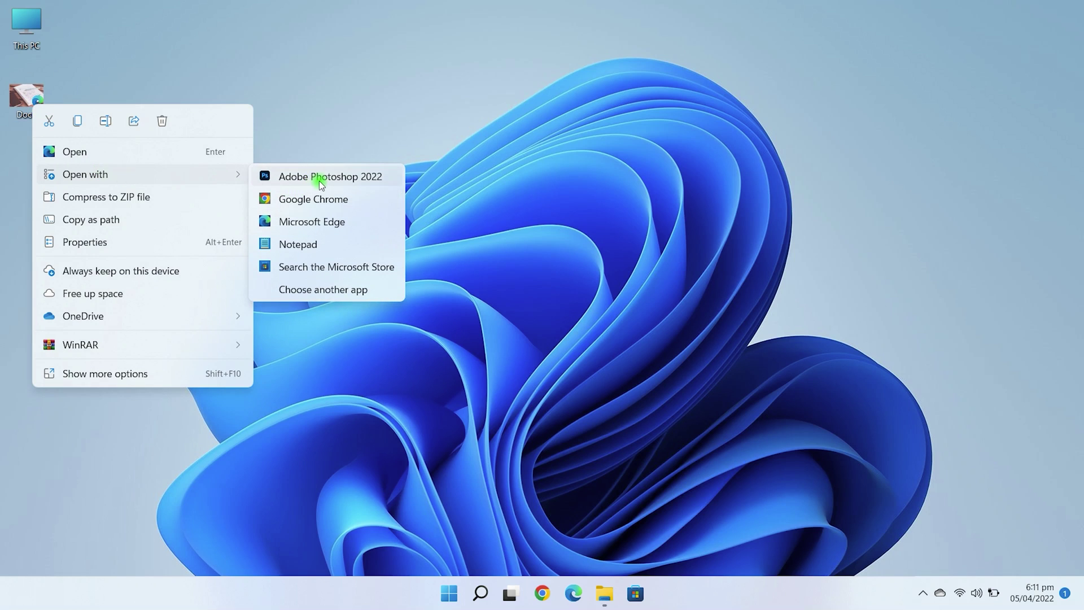
Open Docu.pdf with Adobe Photoshop 2022 from the Open with menu
{"action": "left_click", "coordinate": [367, 181]}
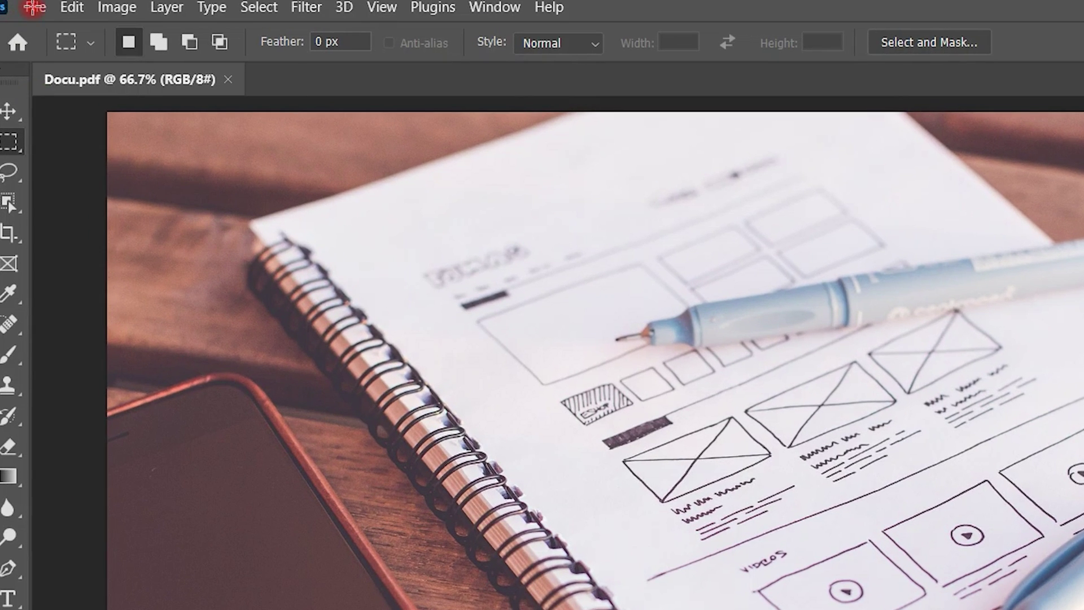
Save the photo as JPEG 'Docu.jpg' on the desktop, accepting the default JPEG options
{"action": "left_click", "coordinate": [30, 8]}
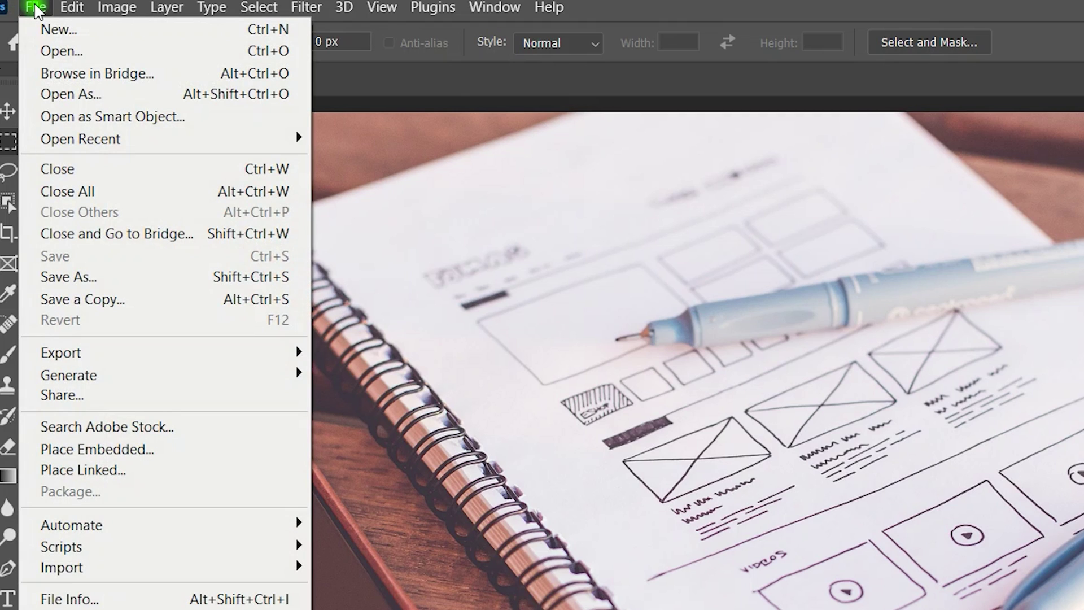
{"action": "left_click", "coordinate": [114, 269]}
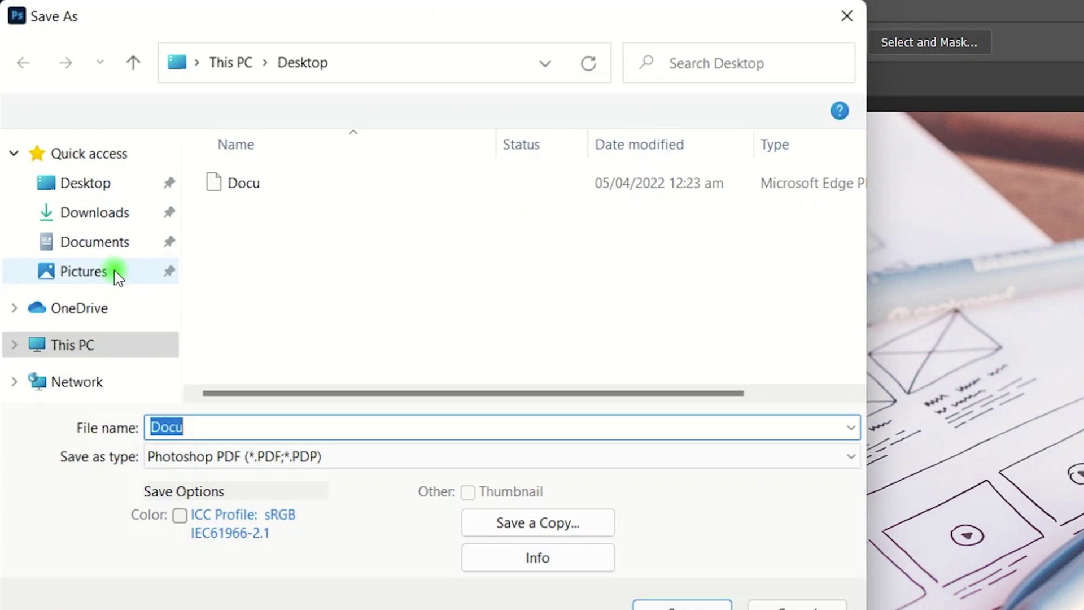
{"action": "left_click", "coordinate": [286, 292]}
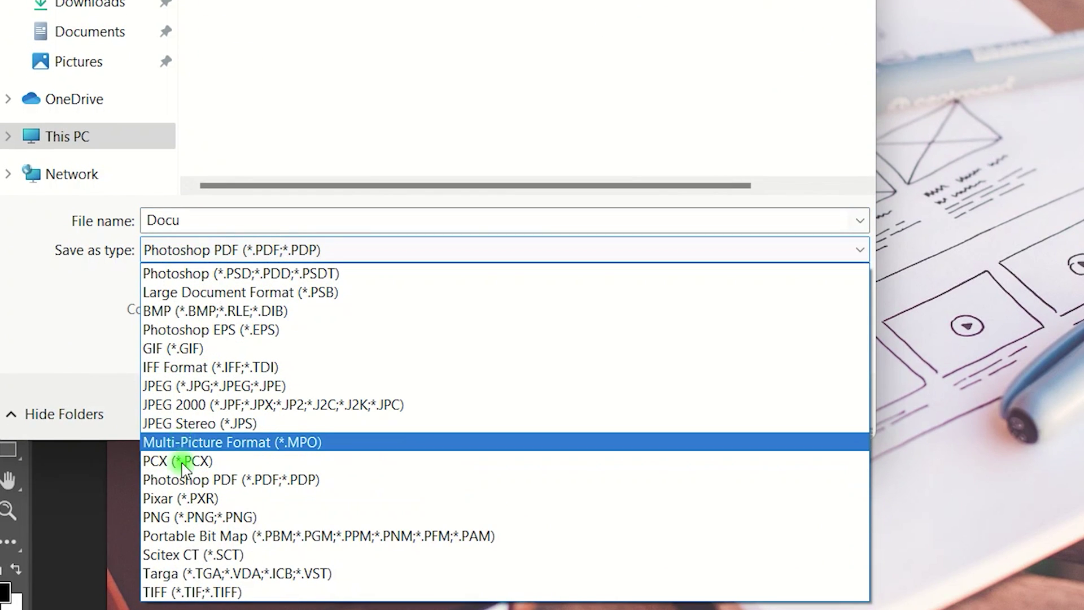
{"action": "left_click", "coordinate": [245, 386]}
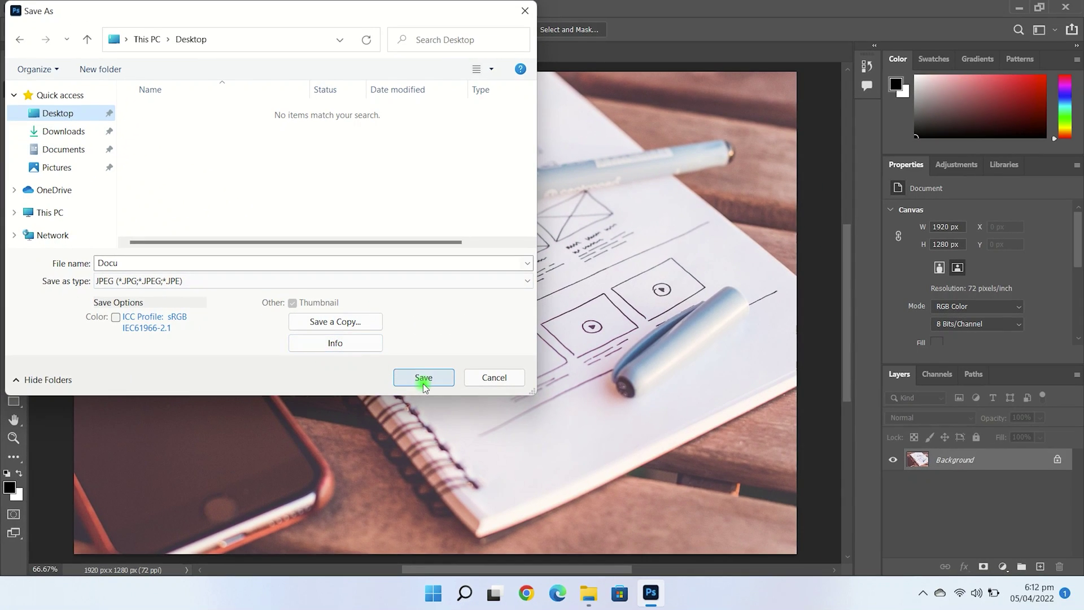
{"action": "left_click", "coordinate": [423, 377]}
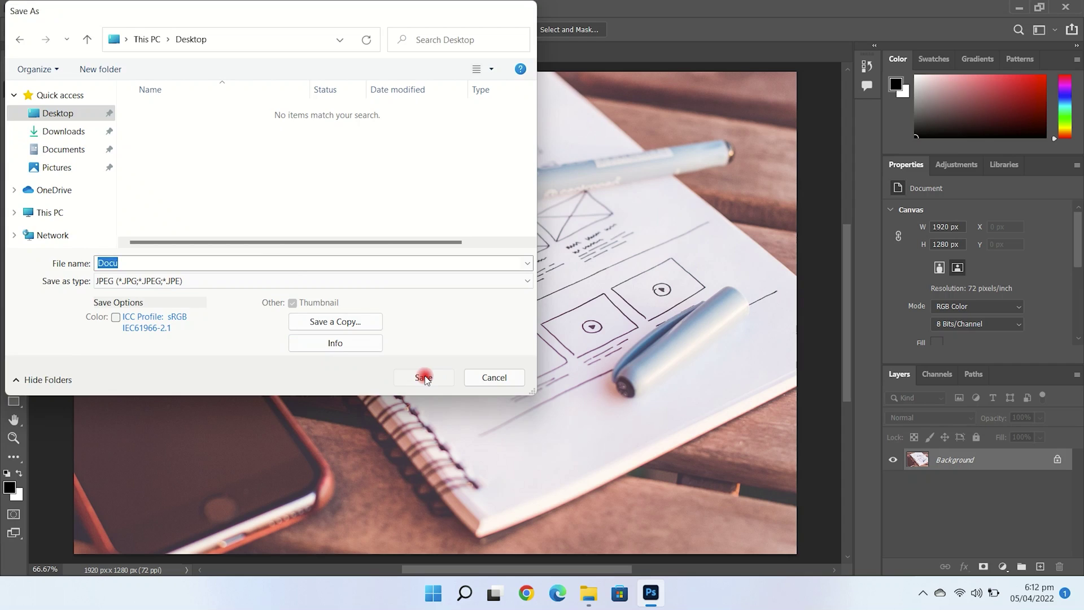
{"action": "left_click", "coordinate": [620, 134]}
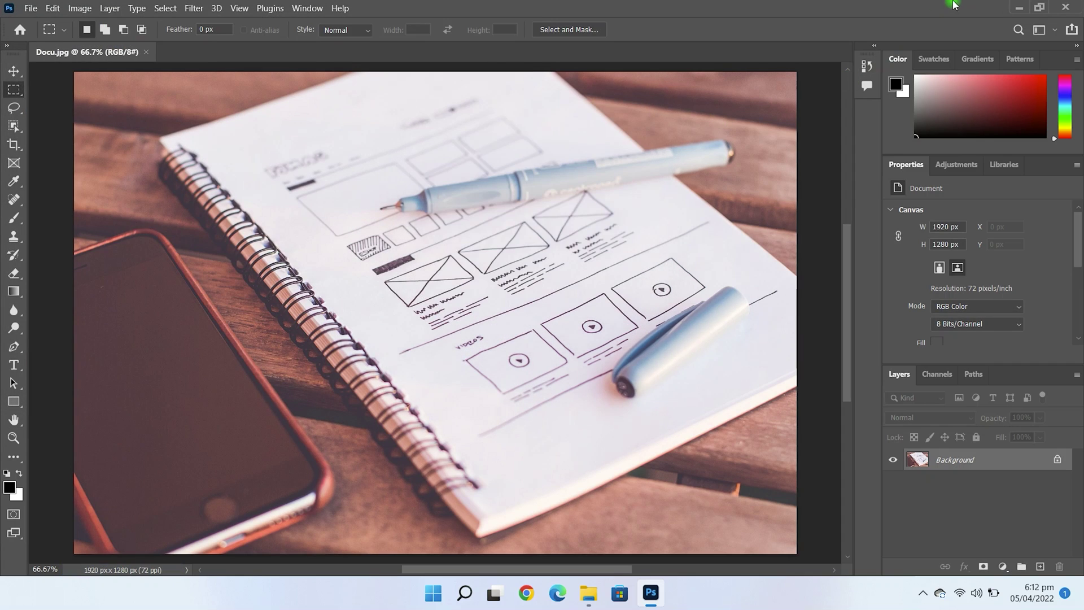
Minimize Photoshop, preview Docu.jpg in Photos, and rearrange the Docu icons on the desktop
{"action": "left_click", "coordinate": [1016, 8]}
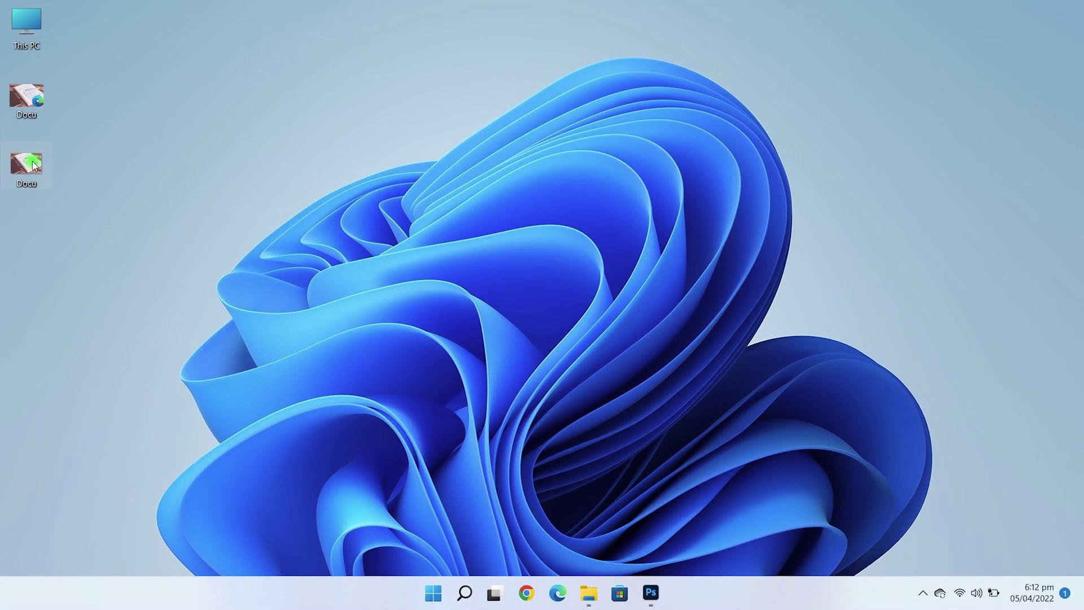
{"action": "double_click", "coordinate": [32, 161]}
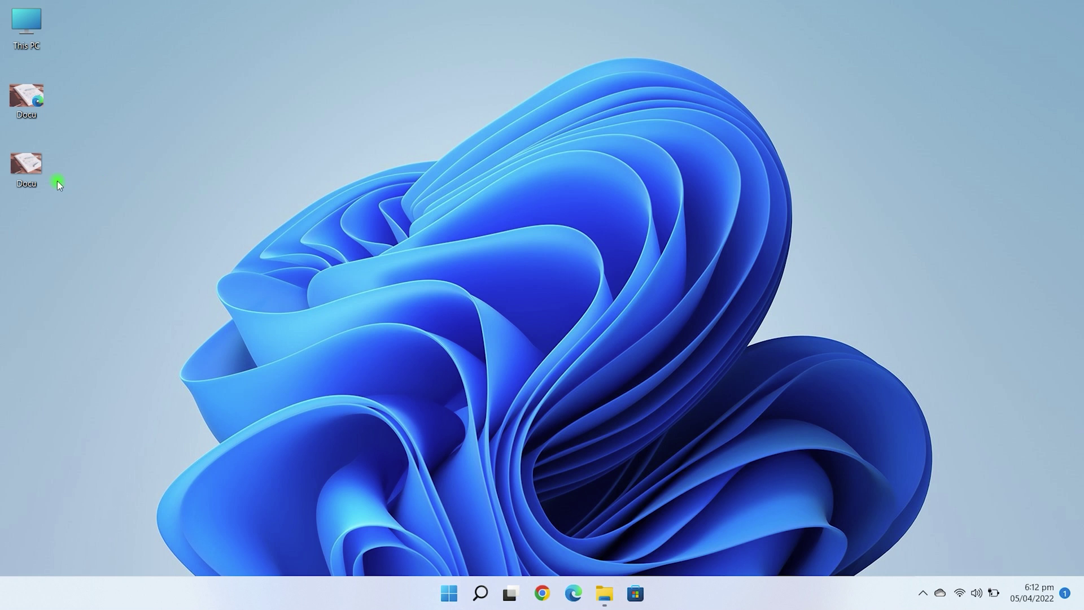
{"action": "left_click_drag", "start_coordinate": [32, 166], "coordinate": [350, 166]}
{"action": "left_click_drag", "start_coordinate": [307, 134], "coordinate": [280, 112]}
{"action": "left_click_drag", "start_coordinate": [151, 138], "coordinate": [29, 161]}
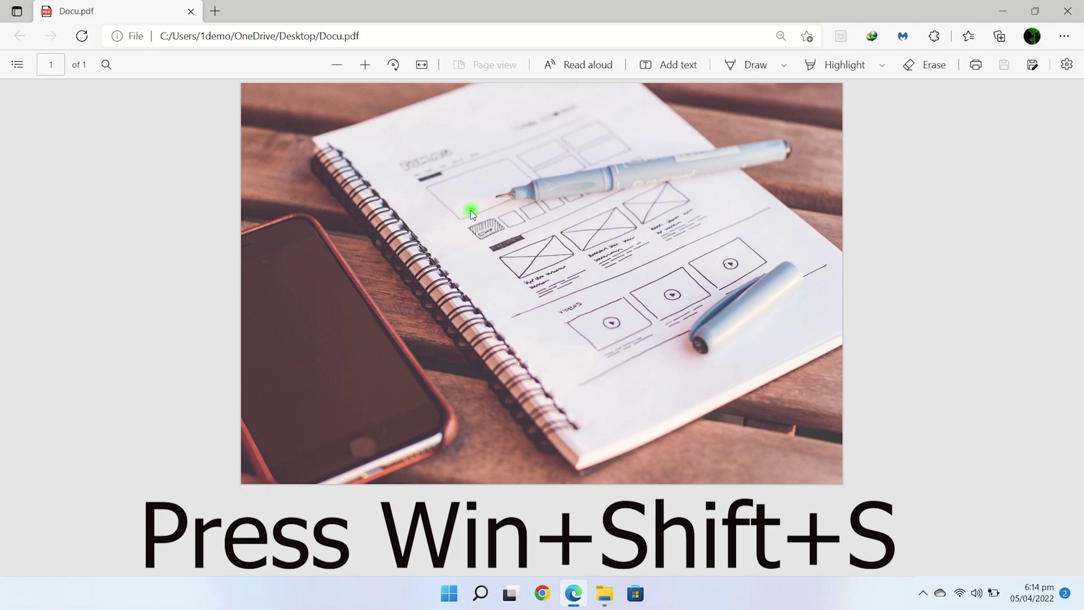
Take a rectangular Win+Shift+S snip covering the entire photo in Docu.pdf
{"action": "key", "text": "super+shift+s"}
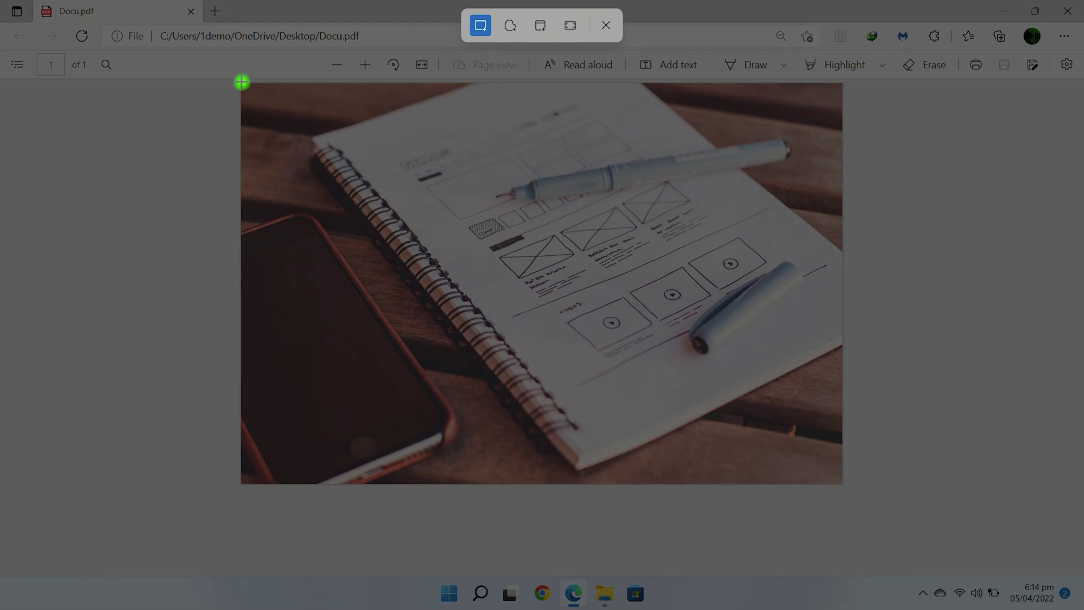
{"action": "left_click_drag", "start_coordinate": [243, 84], "coordinate": [688, 461]}
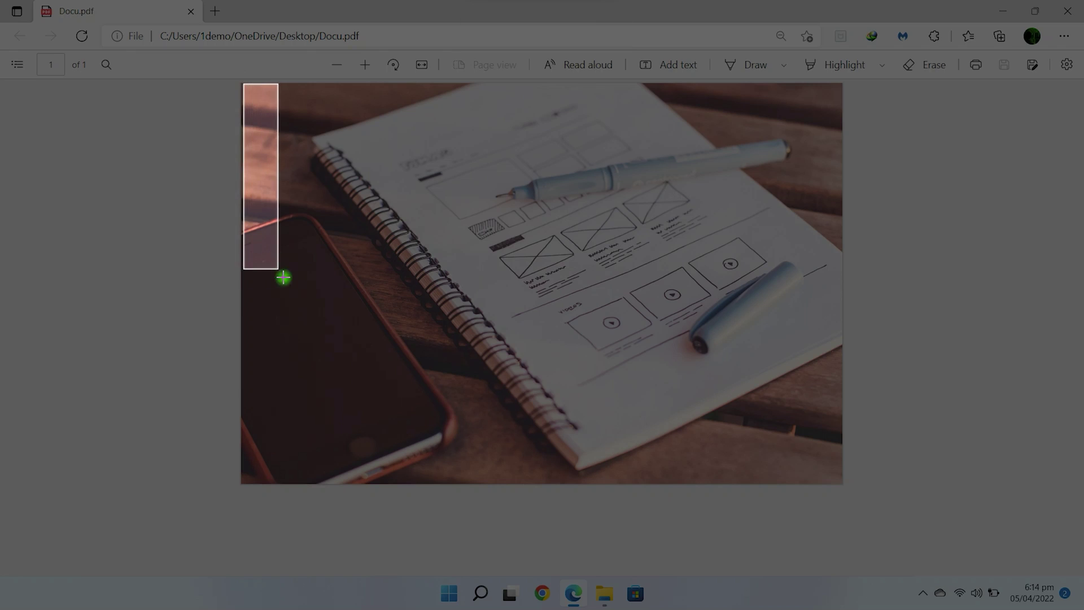
{"action": "left_click_drag", "start_coordinate": [688, 462], "coordinate": [841, 486]}
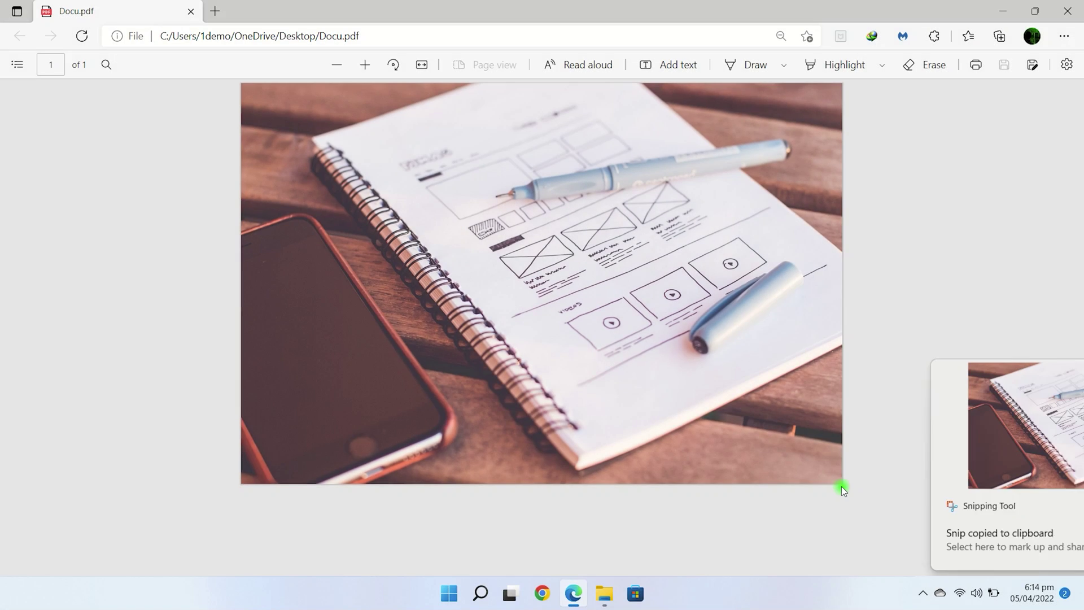
Save the snip as a JPG screenshot to the Desktop, then minimize the PDF window
{"action": "left_click", "coordinate": [962, 462]}
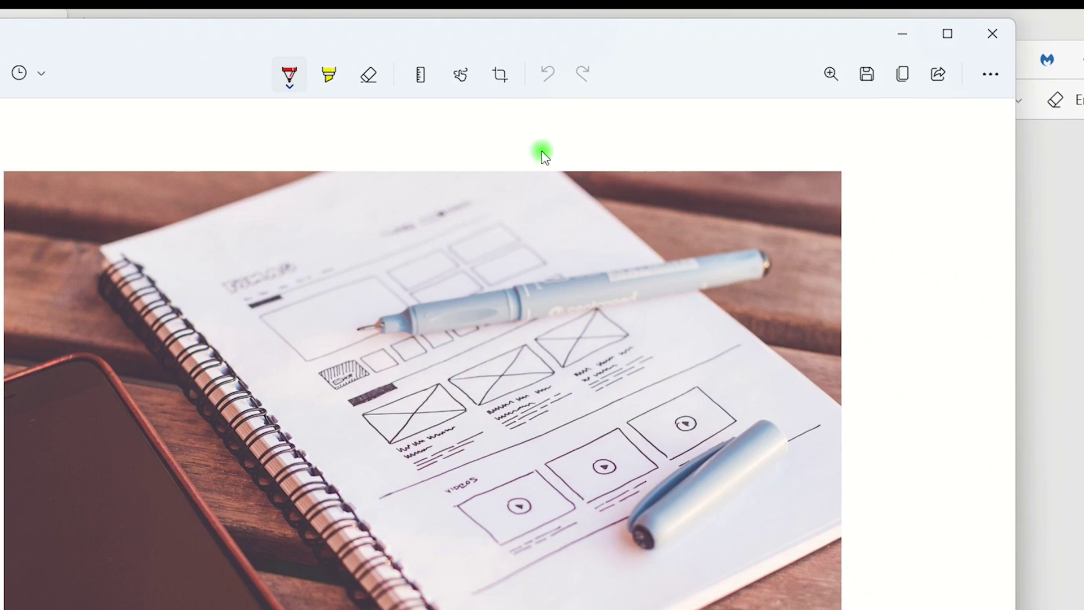
{"action": "left_click", "coordinate": [867, 74]}
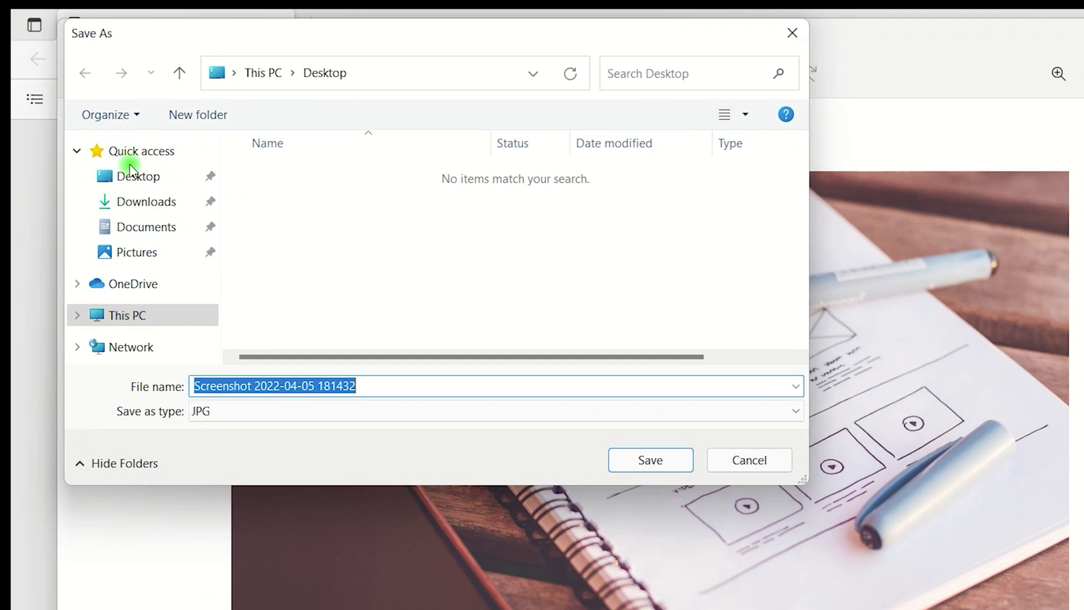
{"action": "left_click", "coordinate": [134, 178]}
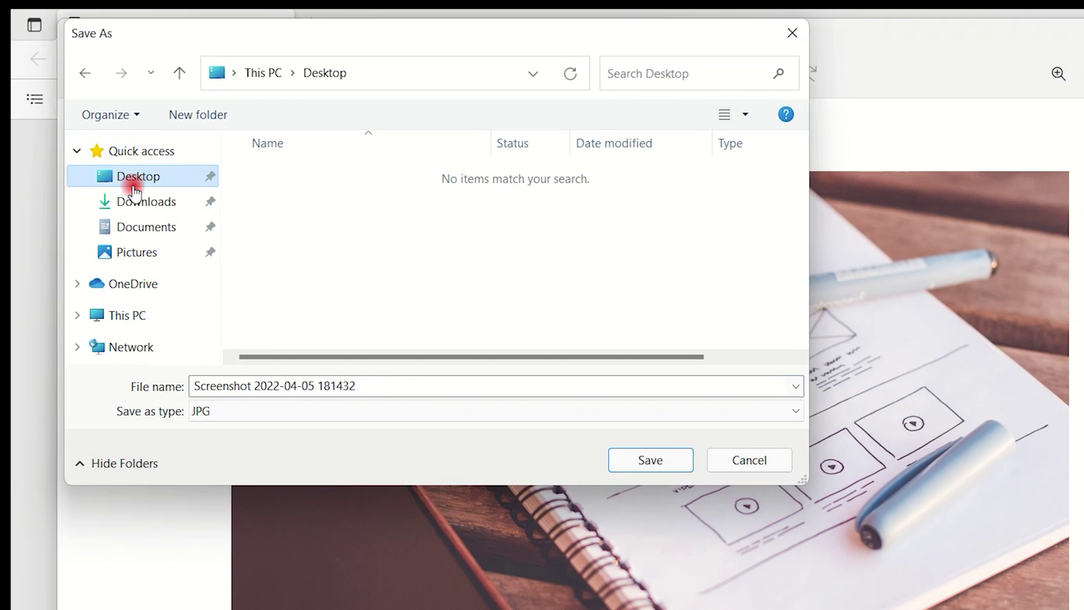
{"action": "left_click", "coordinate": [650, 460]}
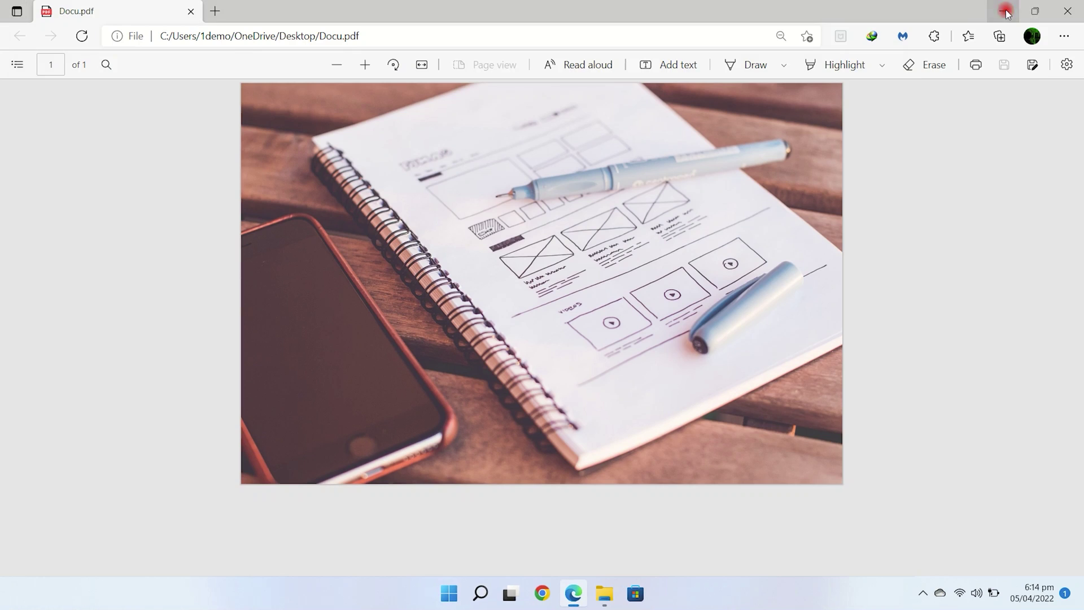
{"action": "left_click", "coordinate": [1006, 12]}
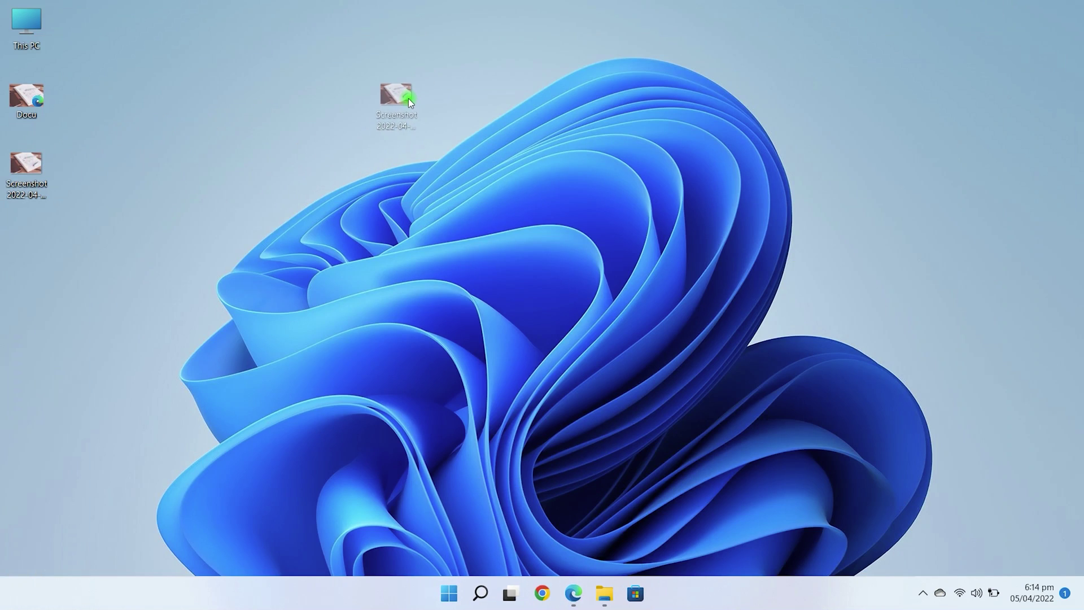
Nudge the Screenshot JPG icon, open it in Photos to verify, then close Photos
{"action": "left_click_drag", "start_coordinate": [409, 99], "coordinate": [410, 99]}
{"action": "double_click", "coordinate": [419, 104]}
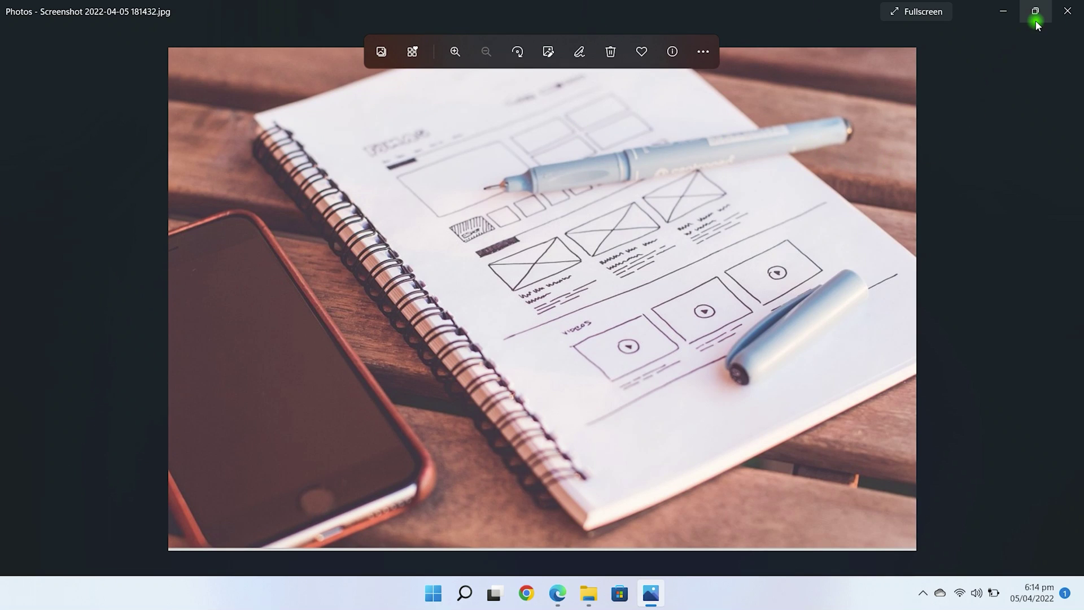
{"action": "left_click", "coordinate": [1068, 10]}
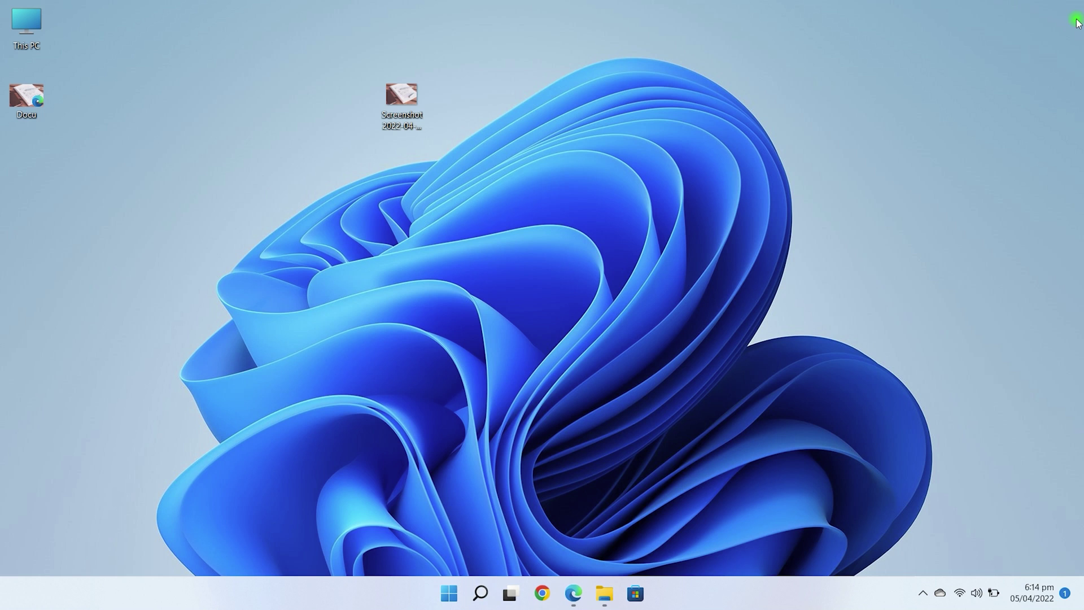